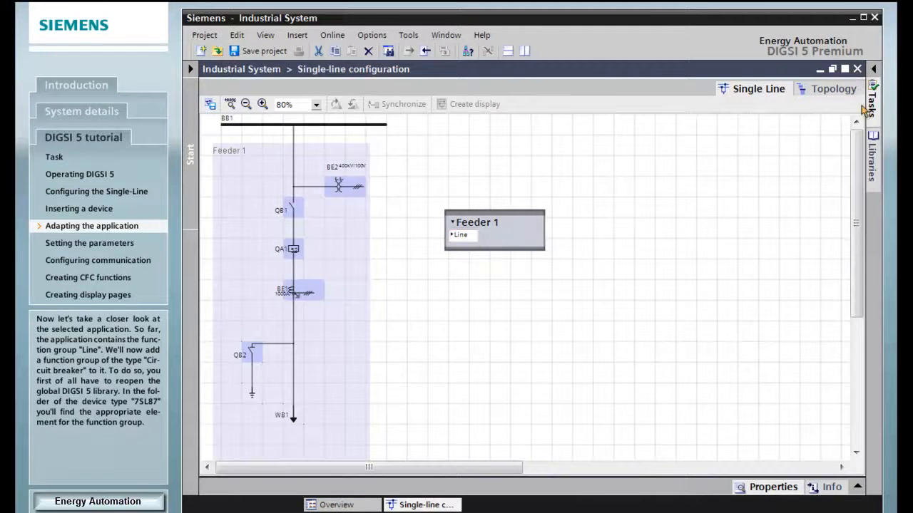
Insert the Circuit breaker function group from the global library's 7SL87 folder into the Feeder 1 device
{"action": "left_click", "coordinate": [872, 191]}
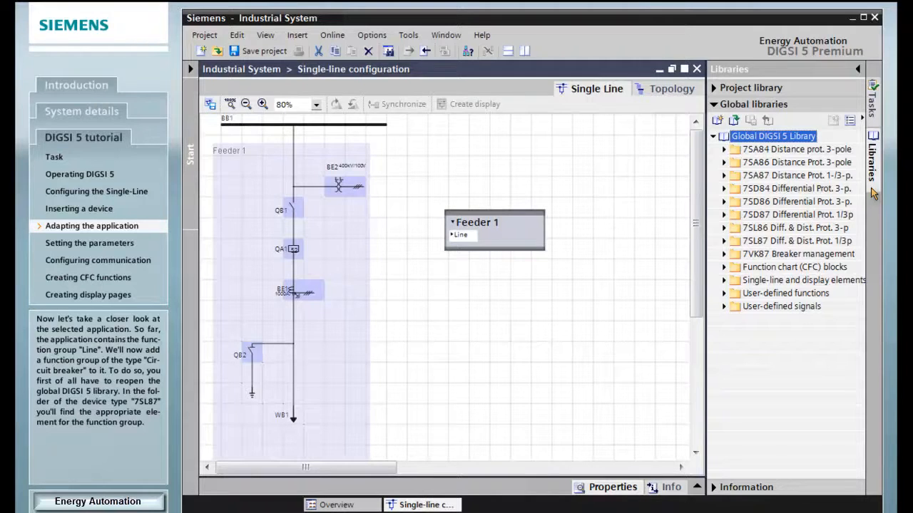
{"action": "left_click", "coordinate": [724, 241]}
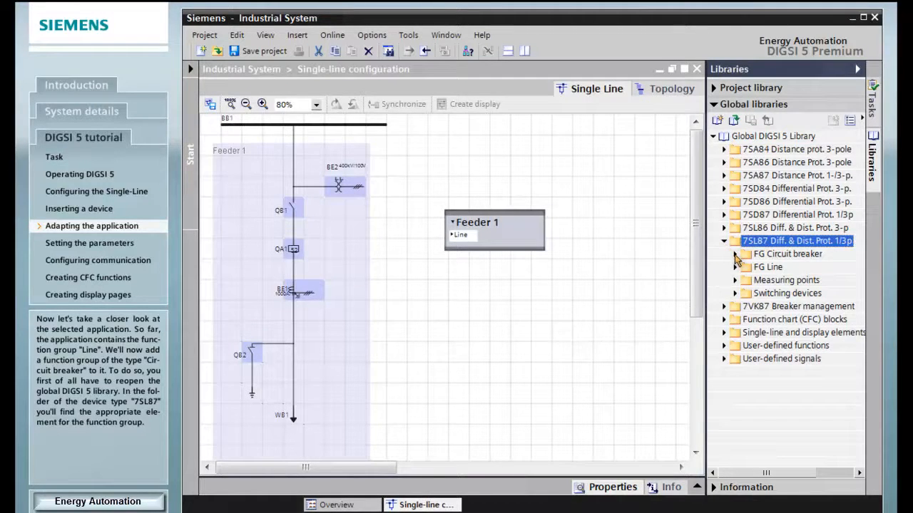
{"action": "left_click", "coordinate": [735, 255]}
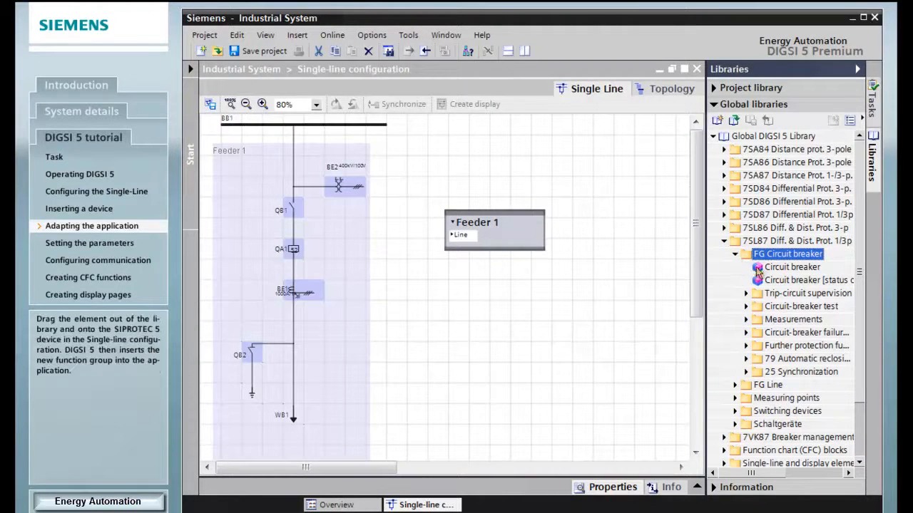
{"action": "left_click_drag", "start_coordinate": [762, 270], "coordinate": [494, 241]}
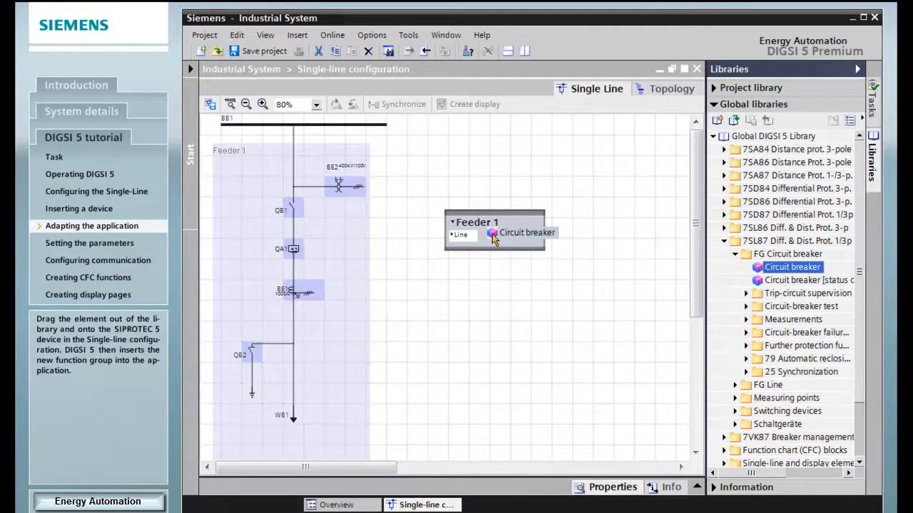
{"action": "left_click_drag", "start_coordinate": [494, 241], "coordinate": [494, 239]}
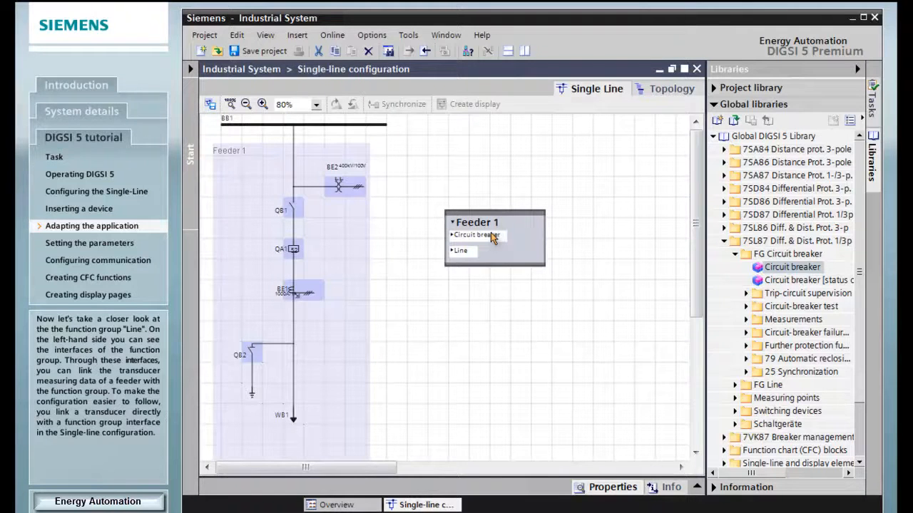
Expand the Line function group and link transformer BE2 to its Voltage 3-phase interface and transformer BE1 to Line current 3-phase
{"action": "left_click", "coordinate": [452, 253]}
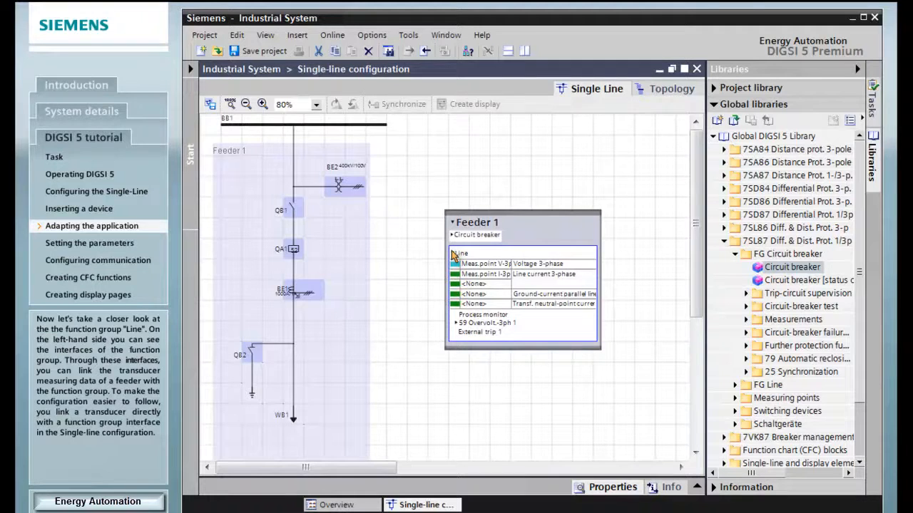
{"action": "left_click_drag", "start_coordinate": [364, 190], "coordinate": [449, 268]}
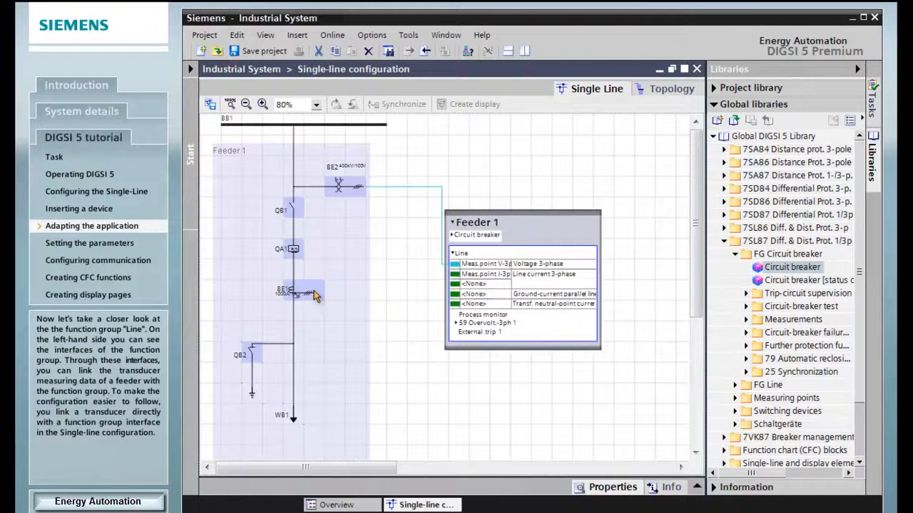
{"action": "left_click_drag", "start_coordinate": [317, 296], "coordinate": [450, 278]}
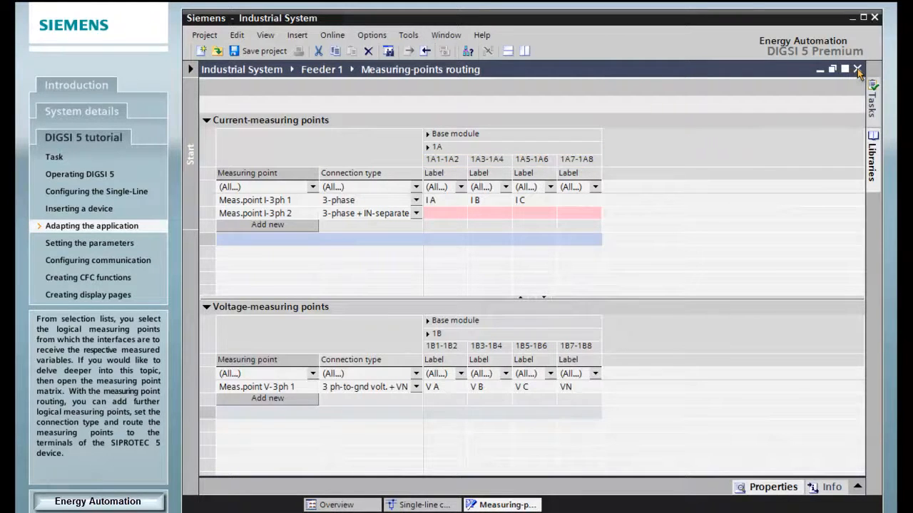
Close the measuring-points routing and add 67N GFP gnd.sys. from the 7SL87 FG Line current protection library to Feeder 1's Line function group
{"action": "left_click", "coordinate": [858, 69]}
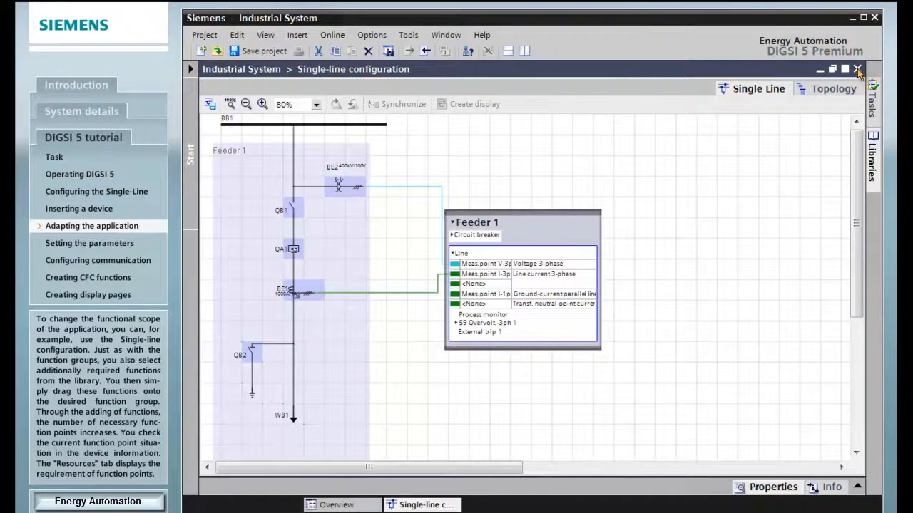
{"action": "left_click", "coordinate": [873, 186]}
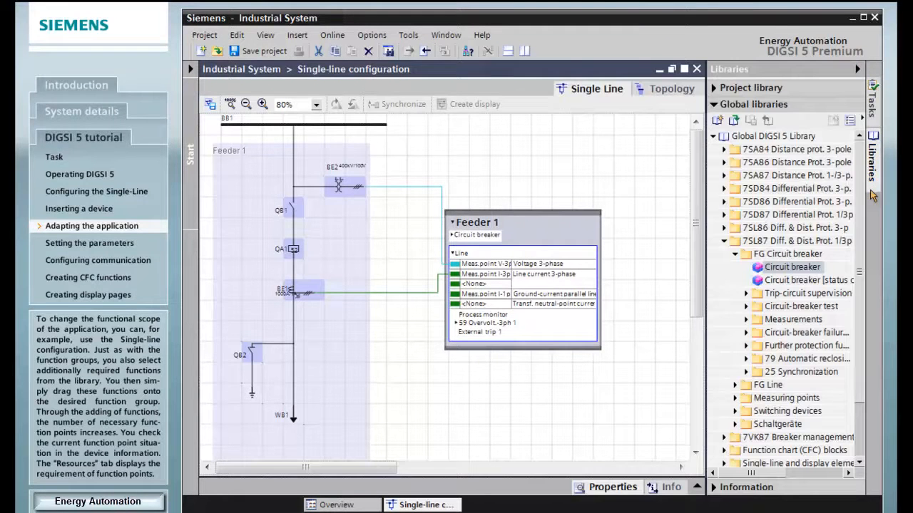
{"action": "left_click", "coordinate": [736, 387]}
{"action": "left_click", "coordinate": [745, 306]}
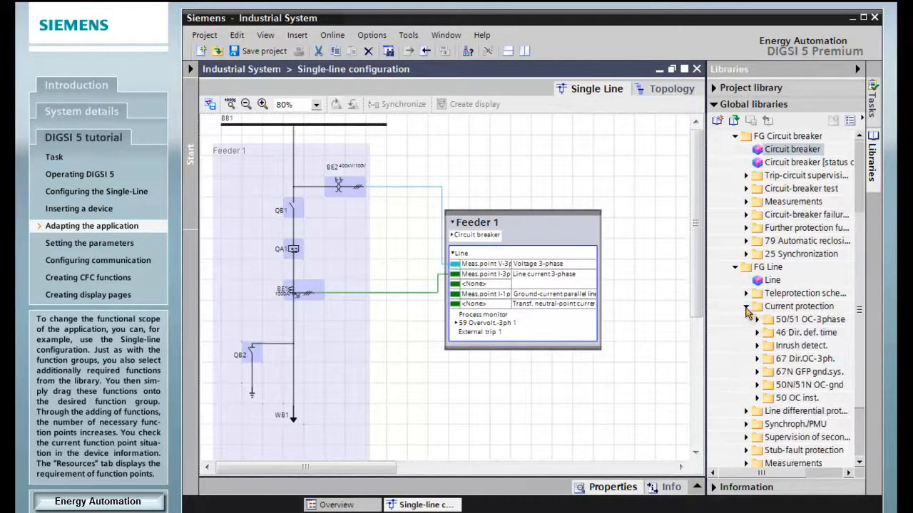
{"action": "left_click", "coordinate": [757, 372]}
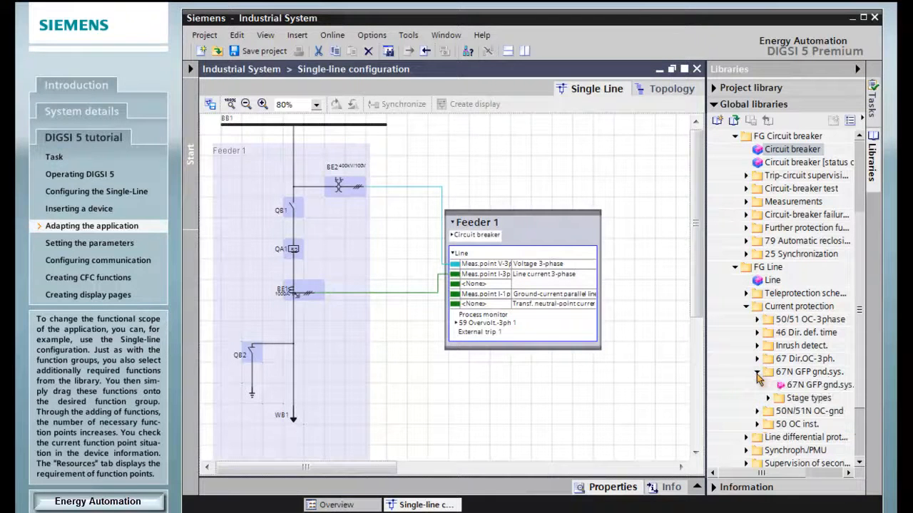
{"action": "left_click_drag", "start_coordinate": [781, 386], "coordinate": [532, 324]}
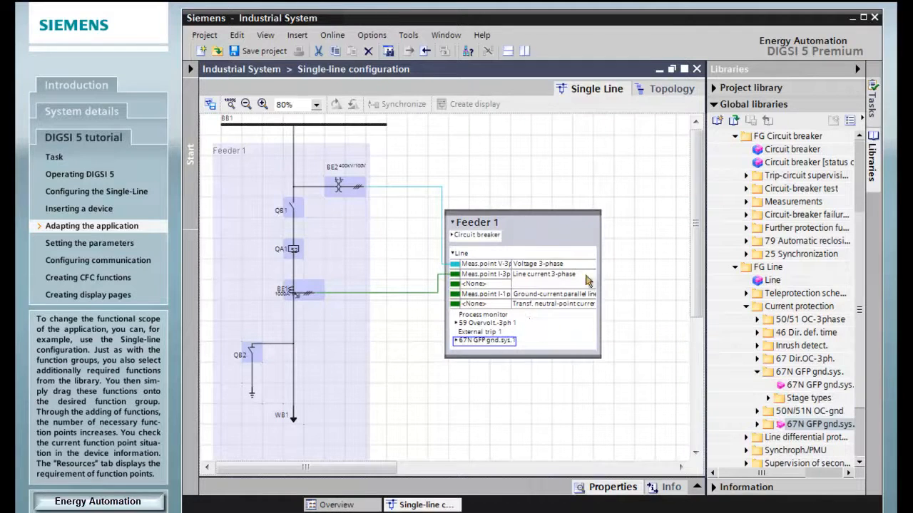
{"action": "left_click", "coordinate": [858, 68]}
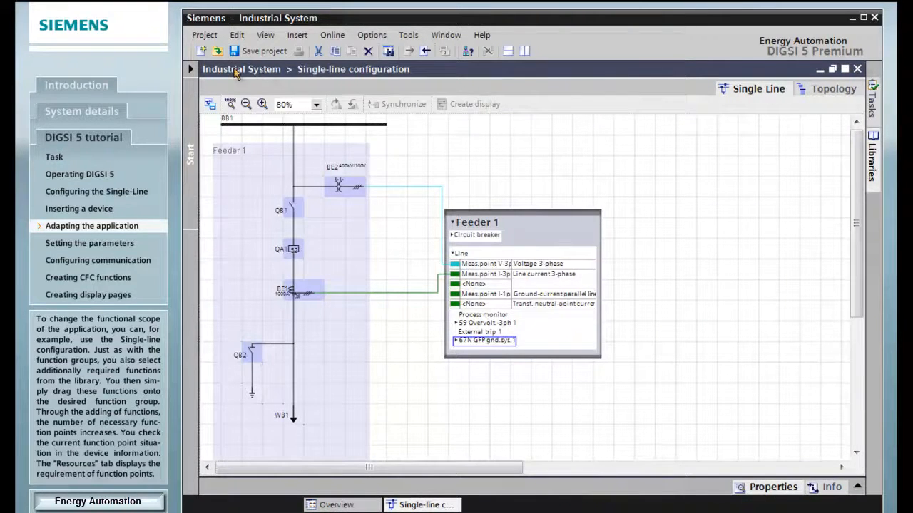
Check the function-points usage in the resource consumption of Feeder 1's device information, and return to the single-line configuration
{"action": "left_click", "coordinate": [191, 68]}
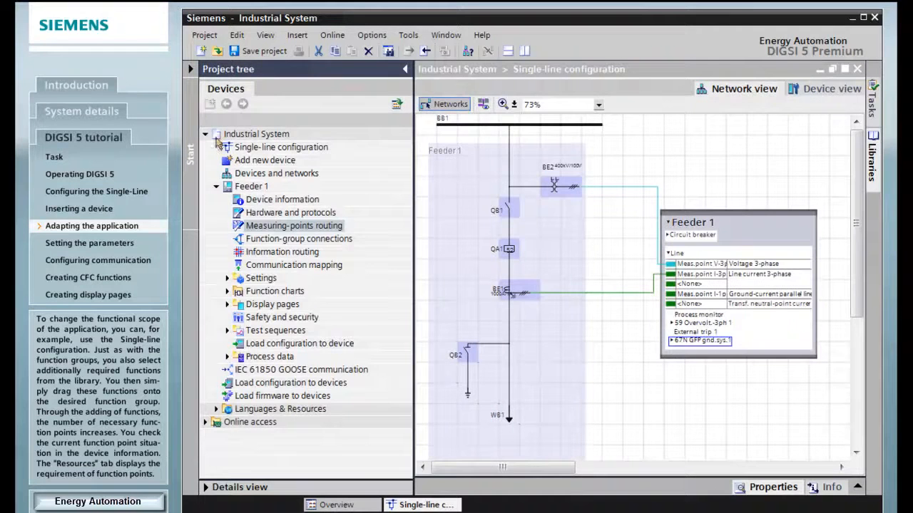
{"action": "left_click", "coordinate": [240, 202]}
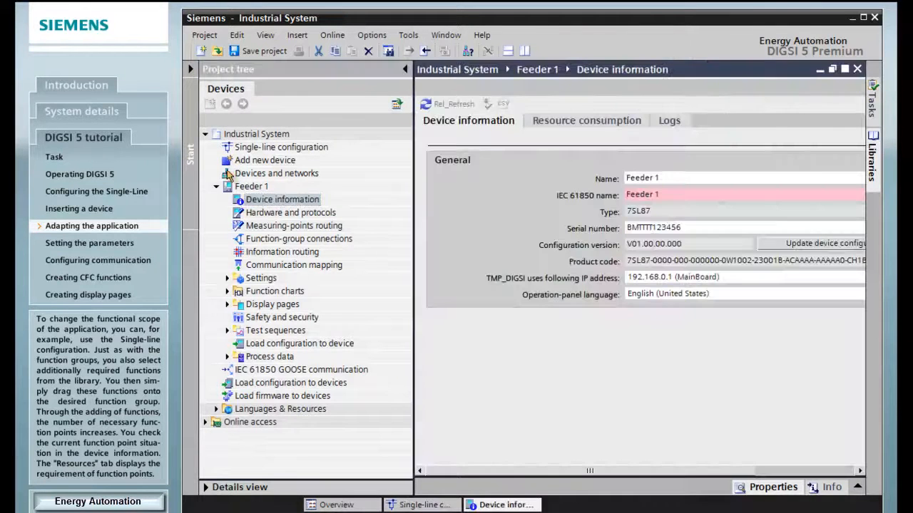
{"action": "left_click", "coordinate": [192, 72]}
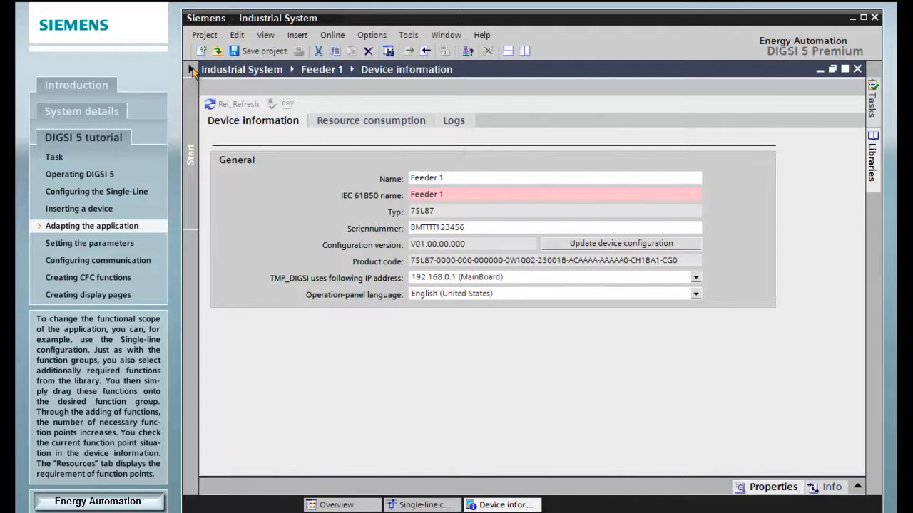
{"action": "left_click", "coordinate": [311, 122]}
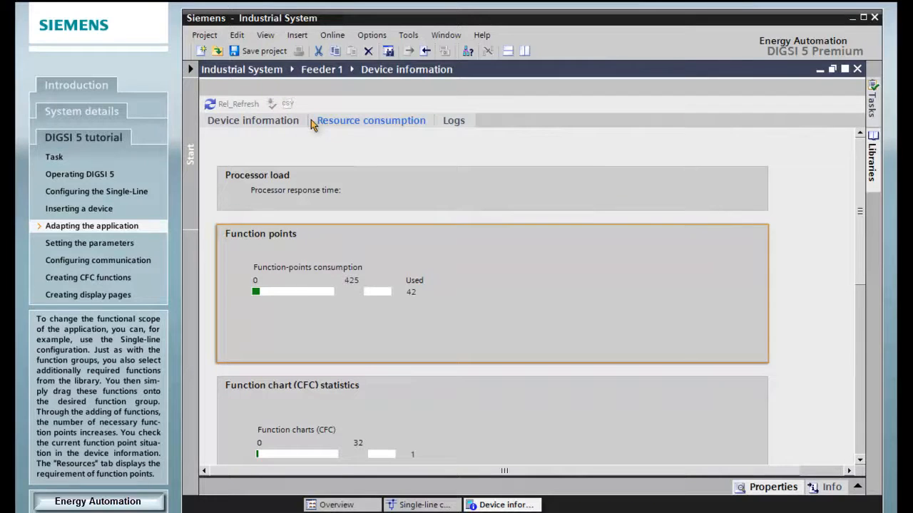
{"action": "left_click", "coordinate": [857, 70]}
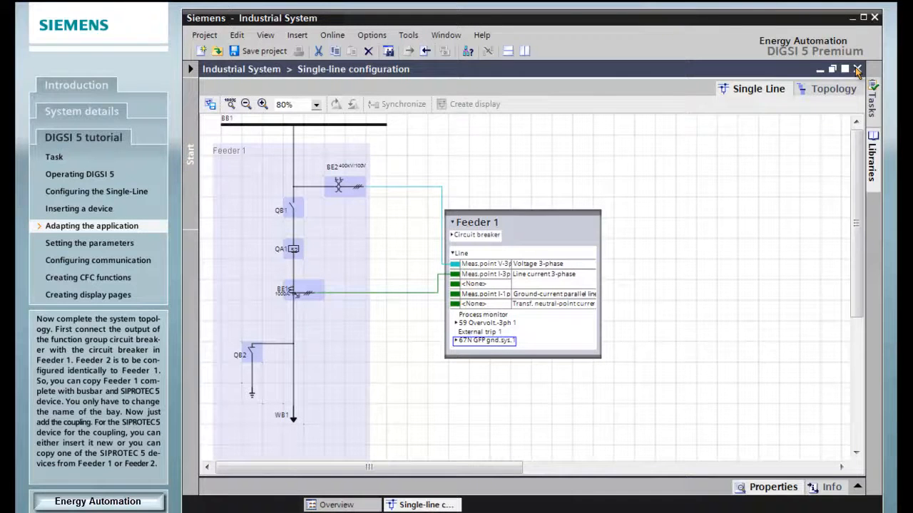
Connect the Circuit breaker function group's output to breaker QA1 in the bay, and collapse the Feeder 1 device
{"action": "left_click", "coordinate": [452, 236]}
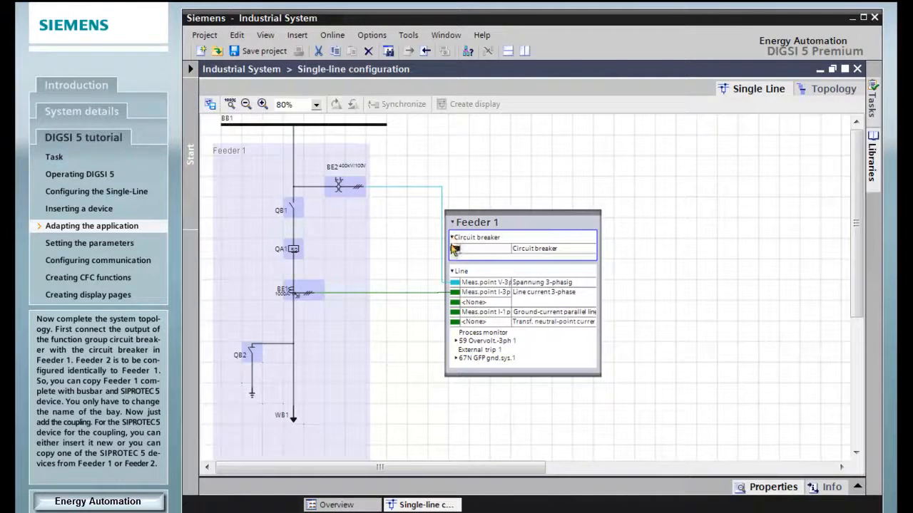
{"action": "left_click_drag", "start_coordinate": [455, 249], "coordinate": [294, 250]}
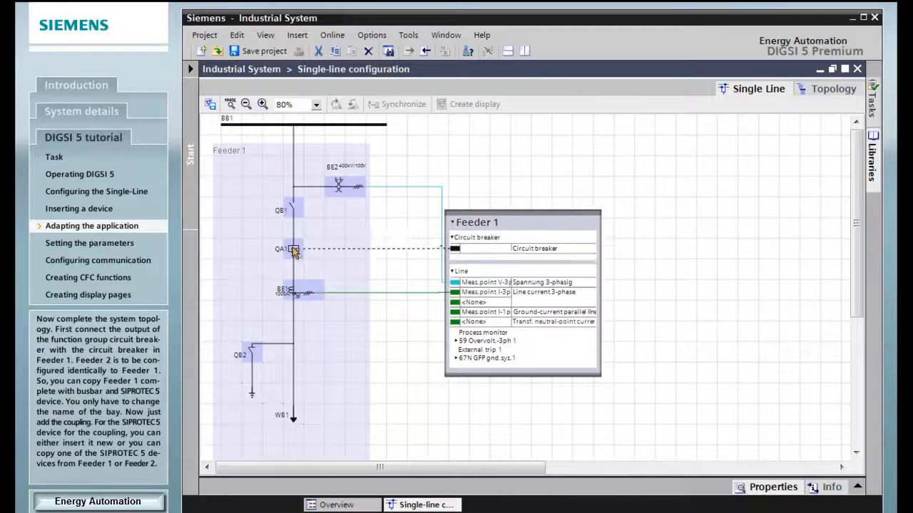
{"action": "left_click", "coordinate": [452, 223]}
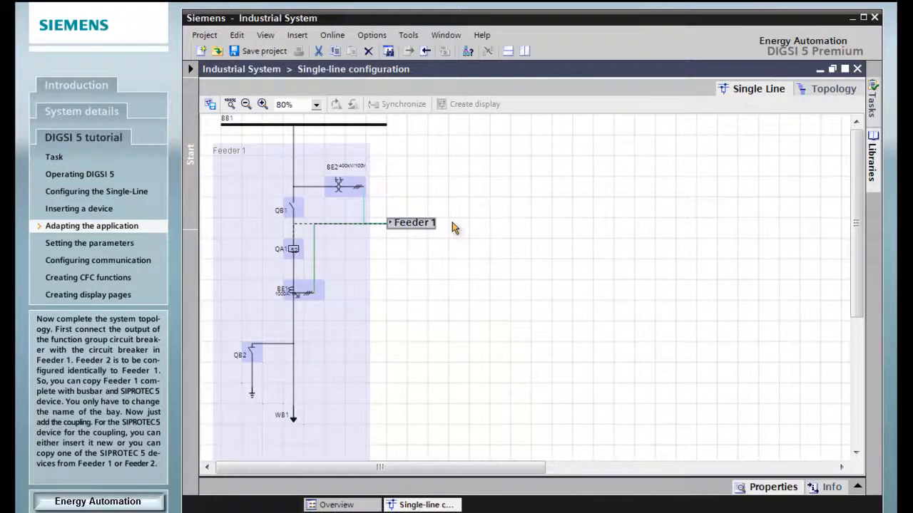
Copy the entire Feeder 1 bay with its busbar and device, and paste it into the empty area beside the original
{"action": "left_click", "coordinate": [237, 35]}
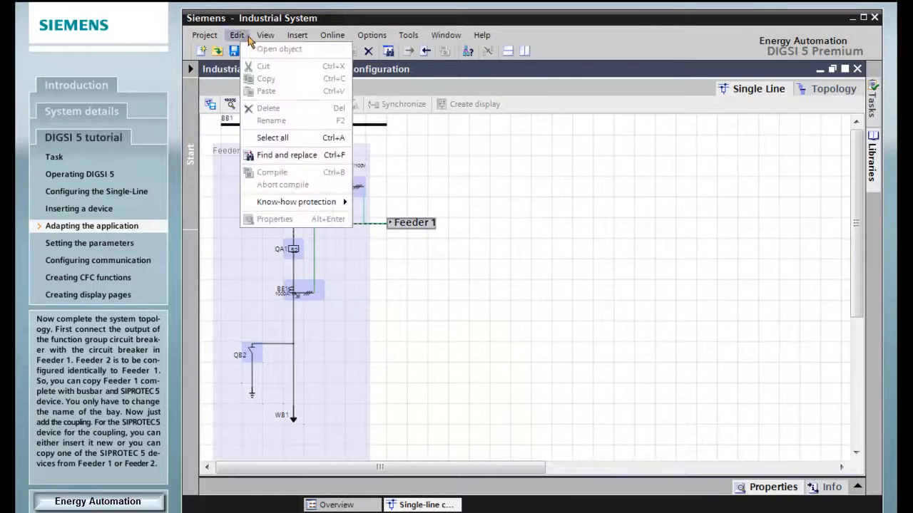
{"action": "left_click", "coordinate": [253, 138]}
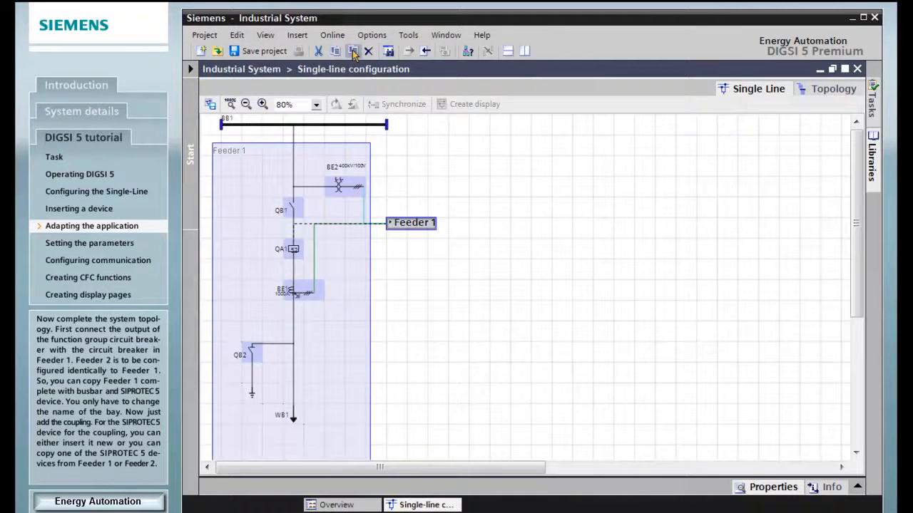
{"action": "right_click", "coordinate": [657, 142]}
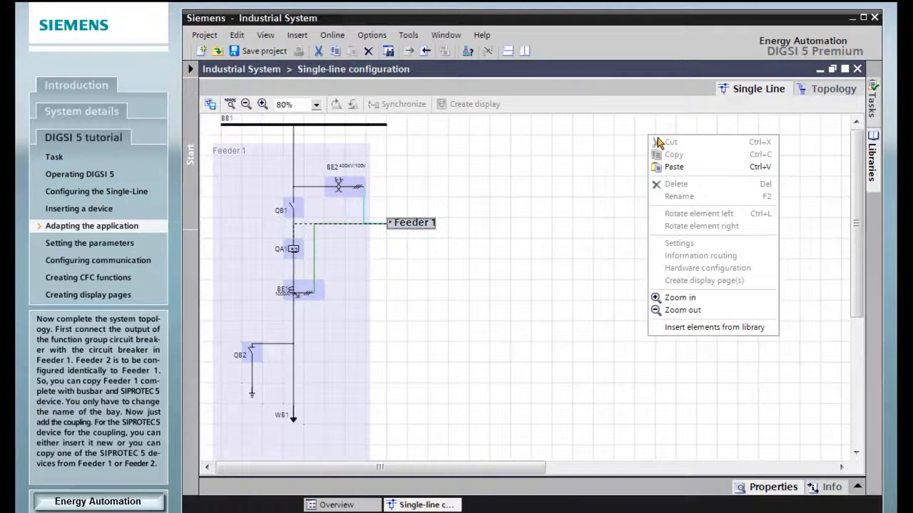
{"action": "left_click", "coordinate": [670, 167]}
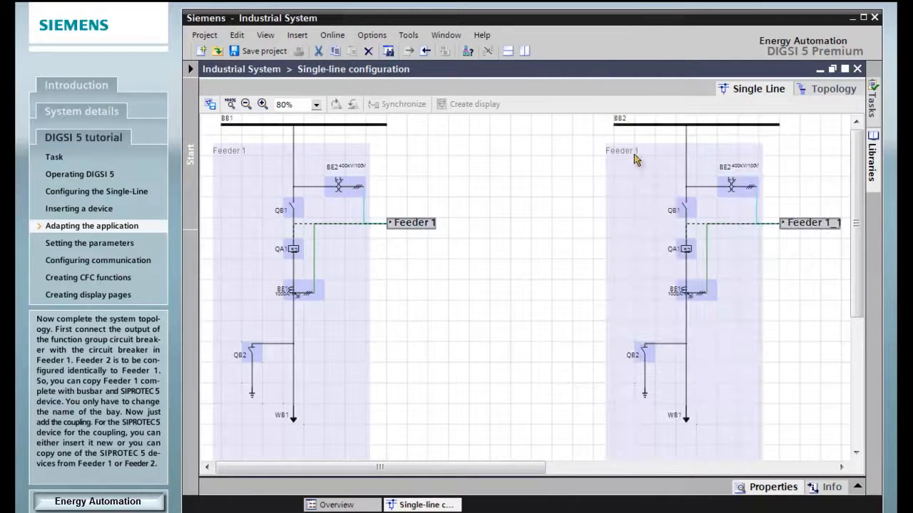
Rename both the copied bay and its device as Feeder 2
{"action": "double_click", "coordinate": [630, 152]}
{"action": "key", "text": "BackSpace"}
{"action": "type", "text": "2"}
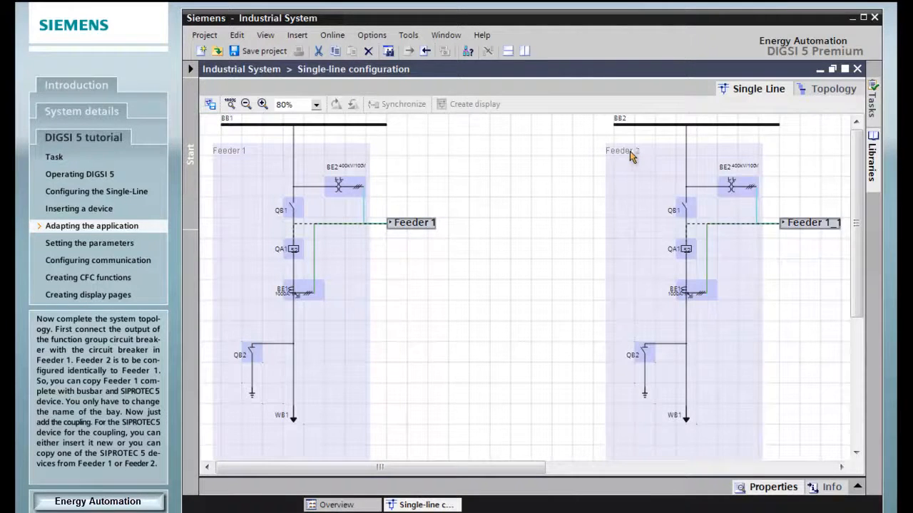
{"action": "double_click", "coordinate": [799, 231]}
{"action": "type", "text": "Feeder 2"}
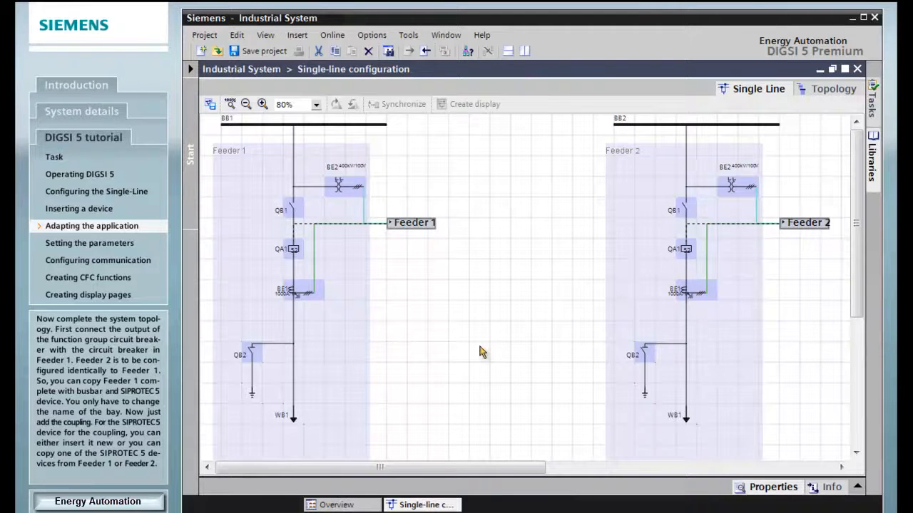